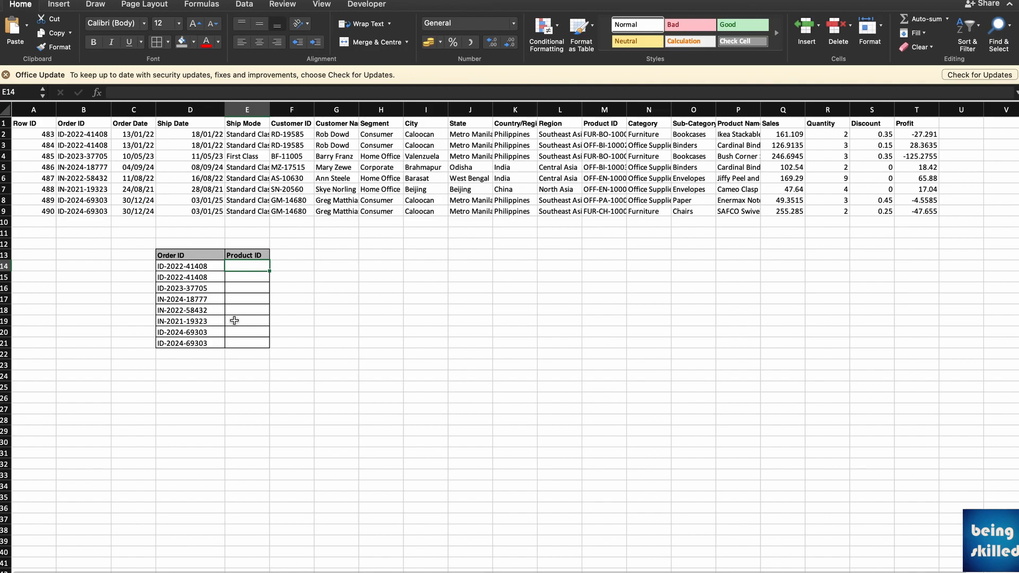
# Begin an INDEX formula in cell E14 using the Product ID values M2:M9 as its array.
pyautogui.click(651, 112)
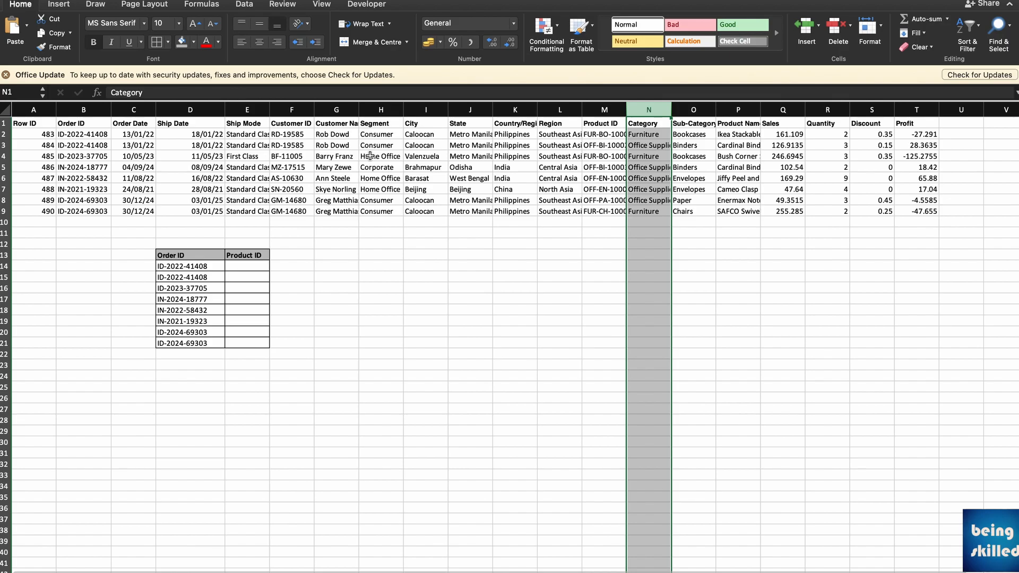
pyautogui.click(251, 265)
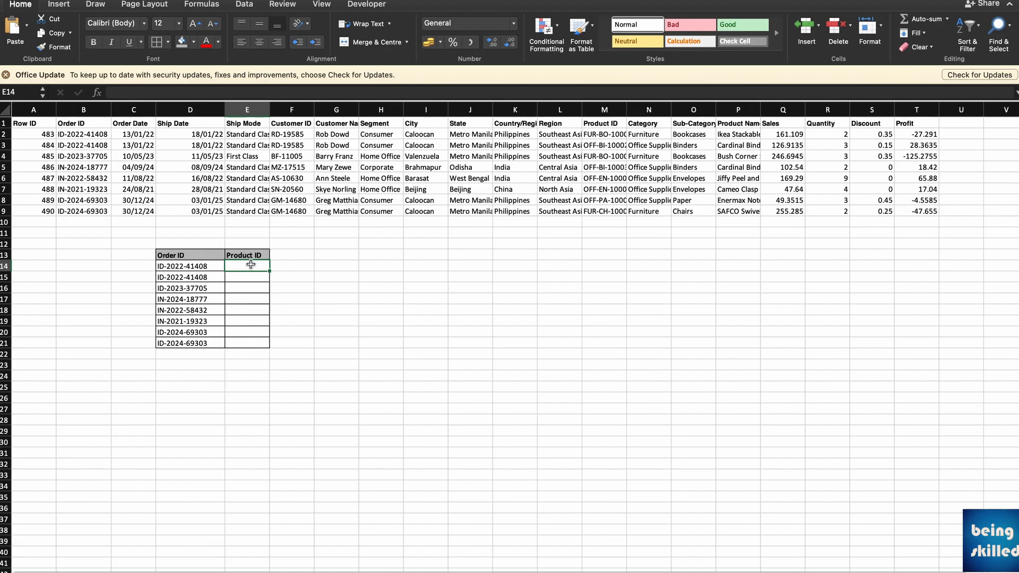
pyautogui.write('=')
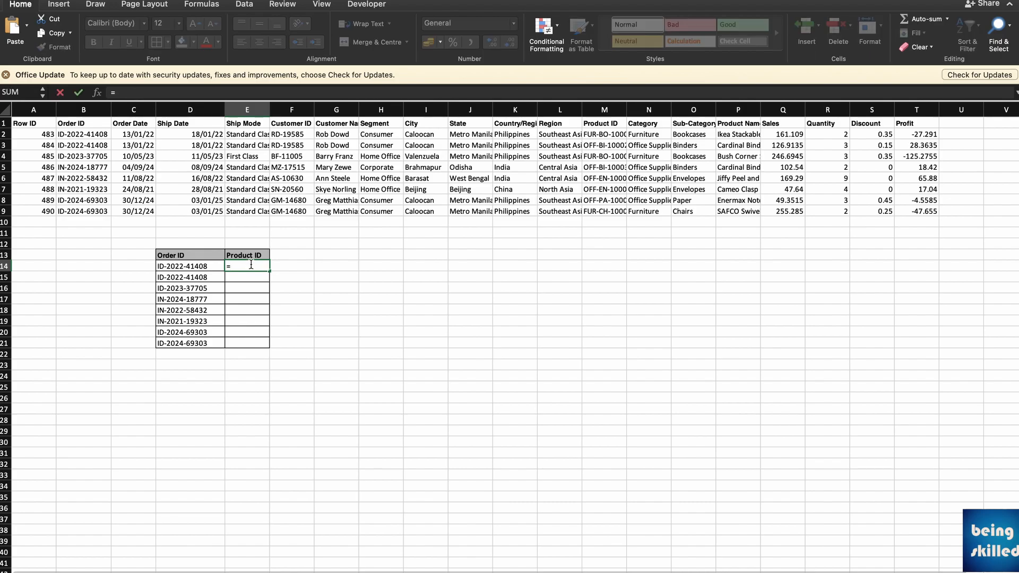
pyautogui.write('index')
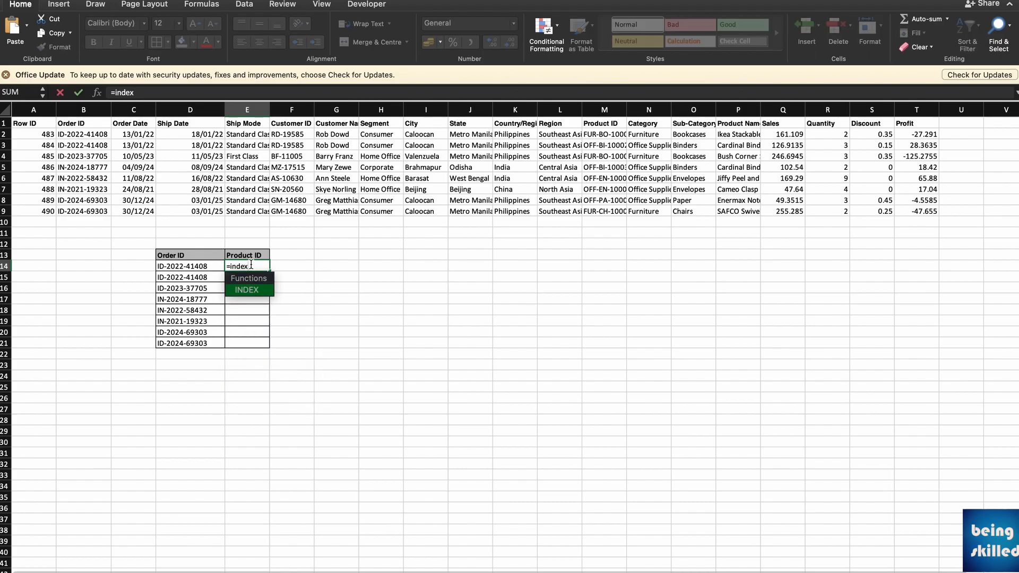
pyautogui.write('(')
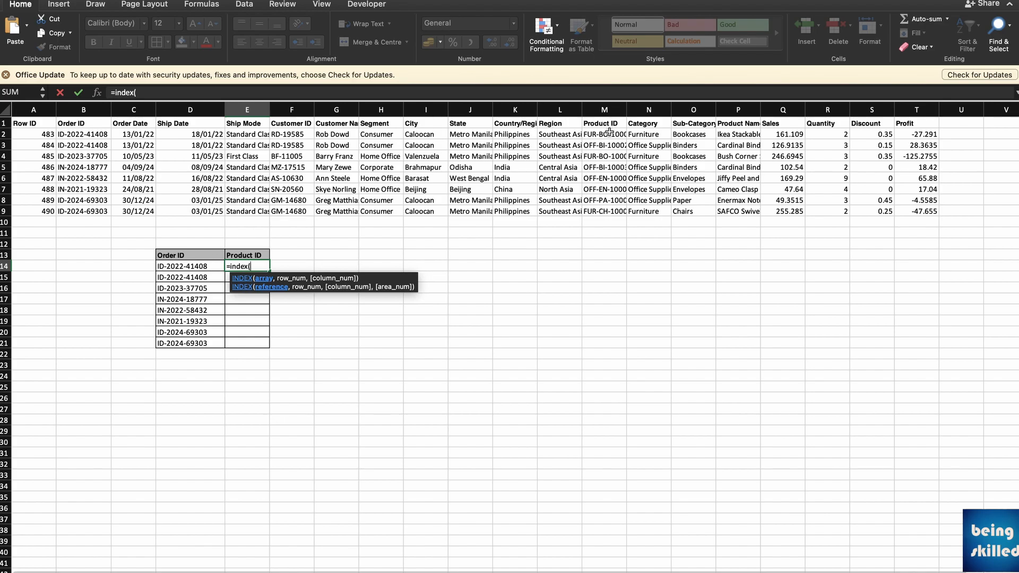
pyautogui.moveTo(609, 131); pyautogui.dragTo(625, 210)
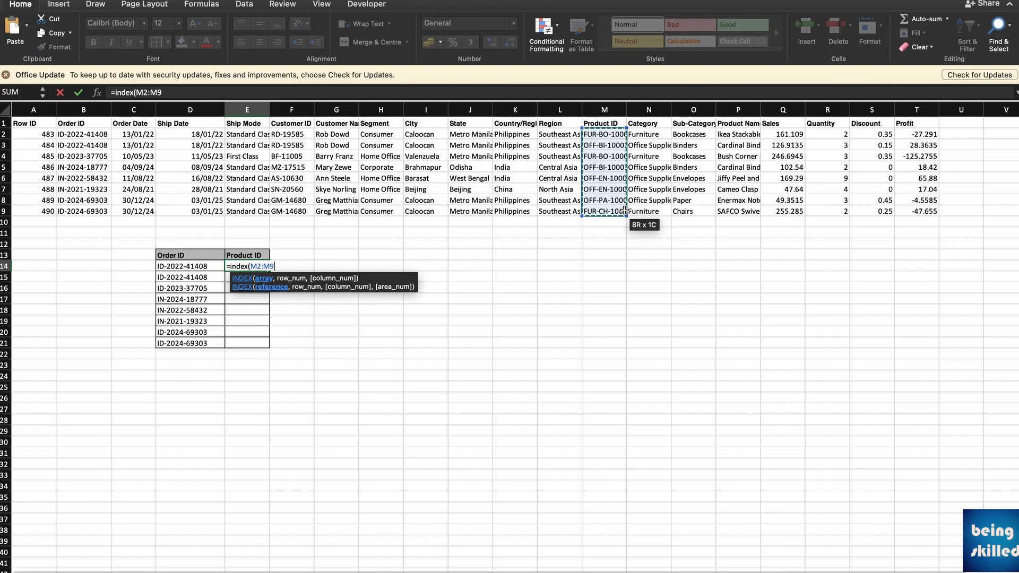
pyautogui.moveTo(626, 210); pyautogui.dragTo(622, 211)
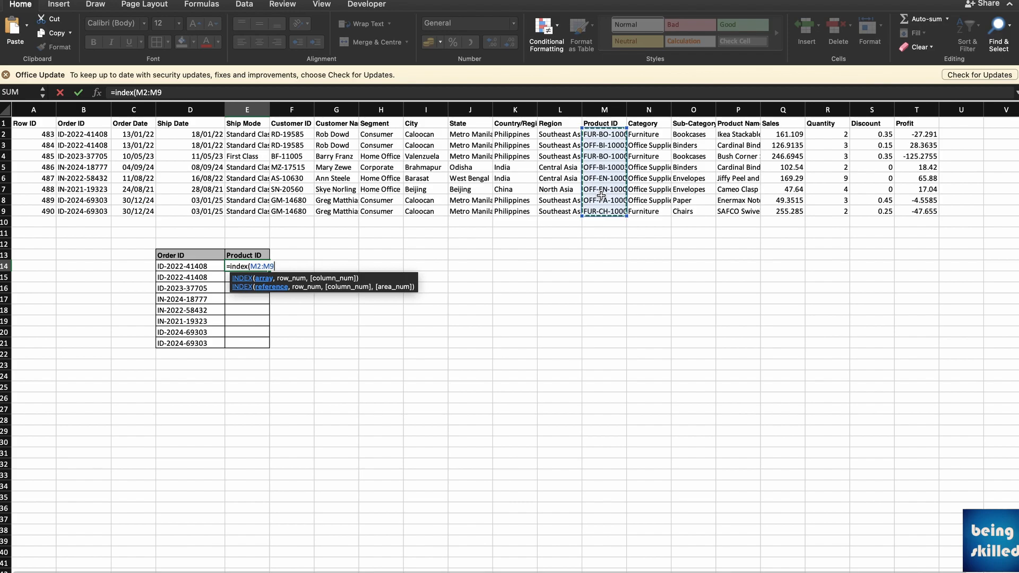
pyautogui.write(',')
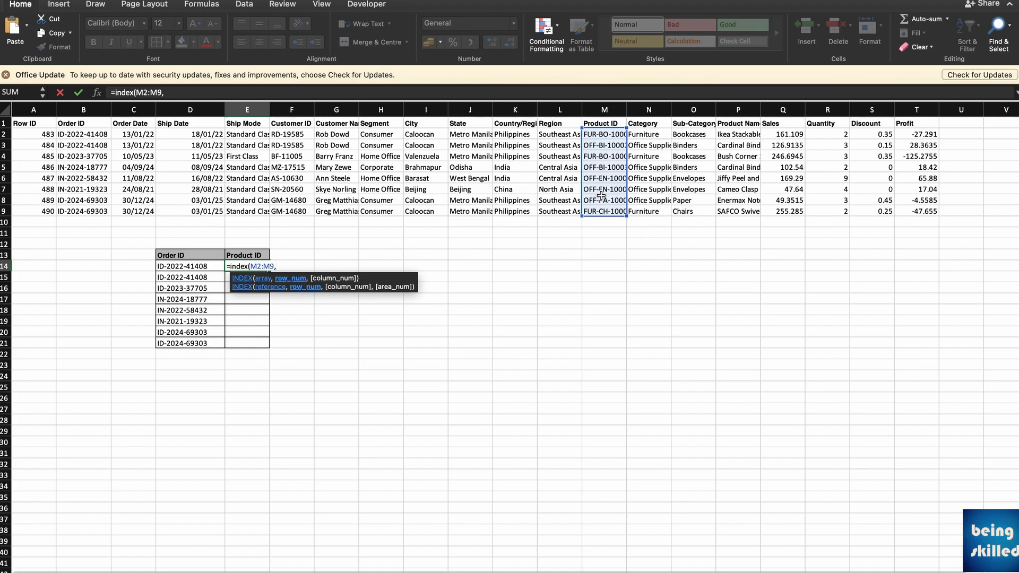
# Complete the E14 formula with a nested MATCH(D14,B2:B9,0) for an exact match on the order ID.
pyautogui.write('mat')
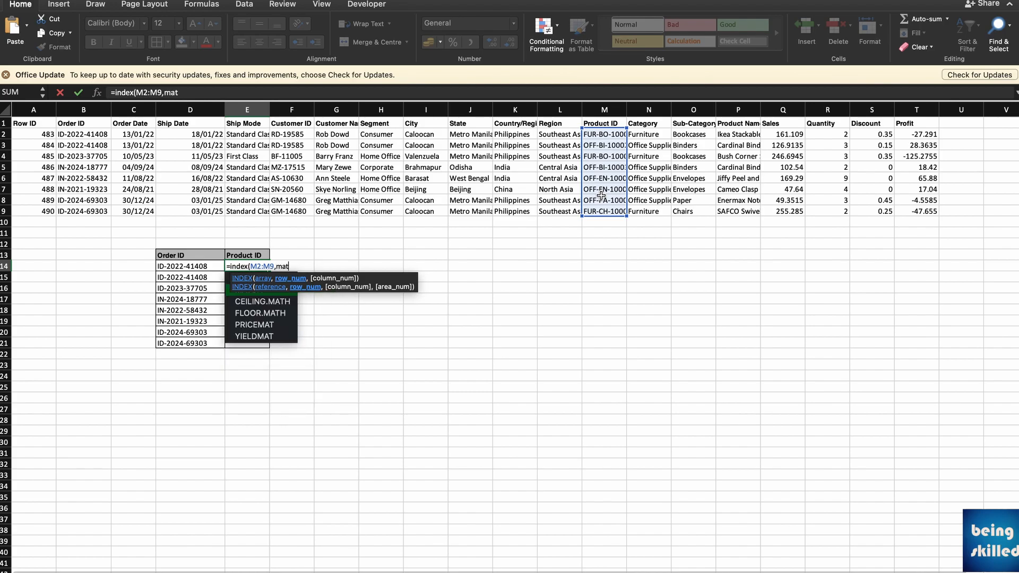
pyautogui.press('Tab')
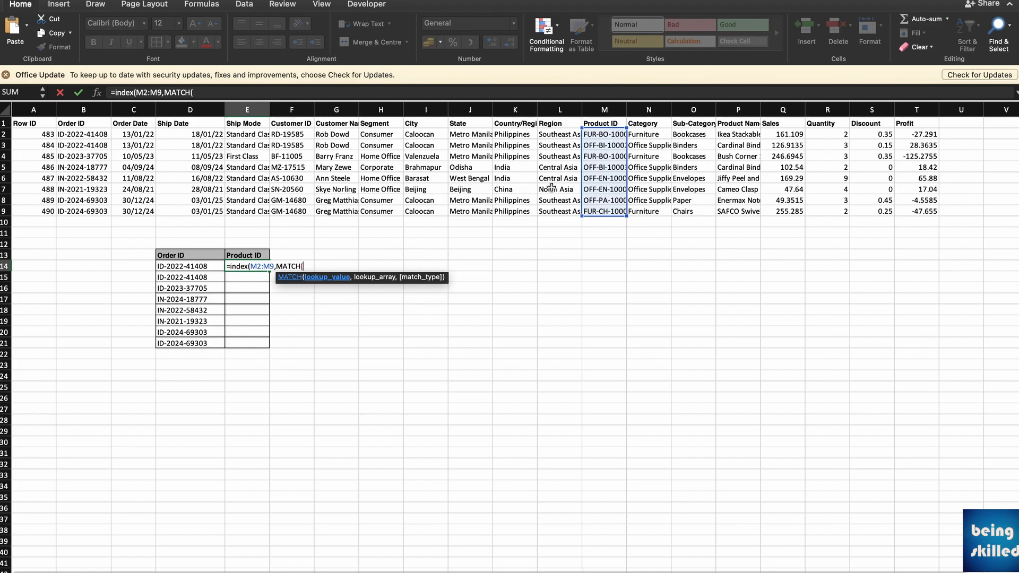
pyautogui.click(220, 270)
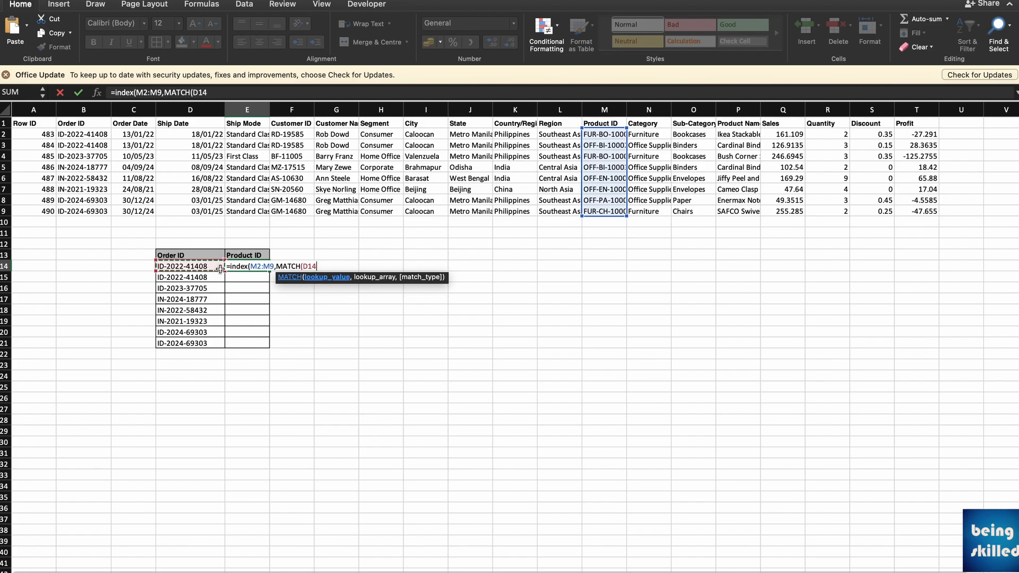
pyautogui.write(',')
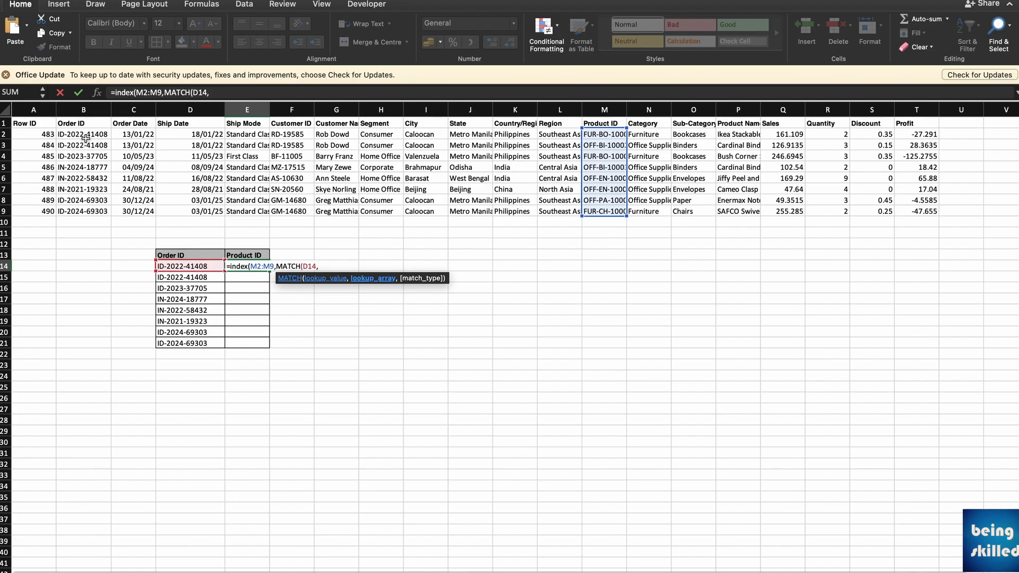
pyautogui.moveTo(86, 138); pyautogui.dragTo(92, 211)
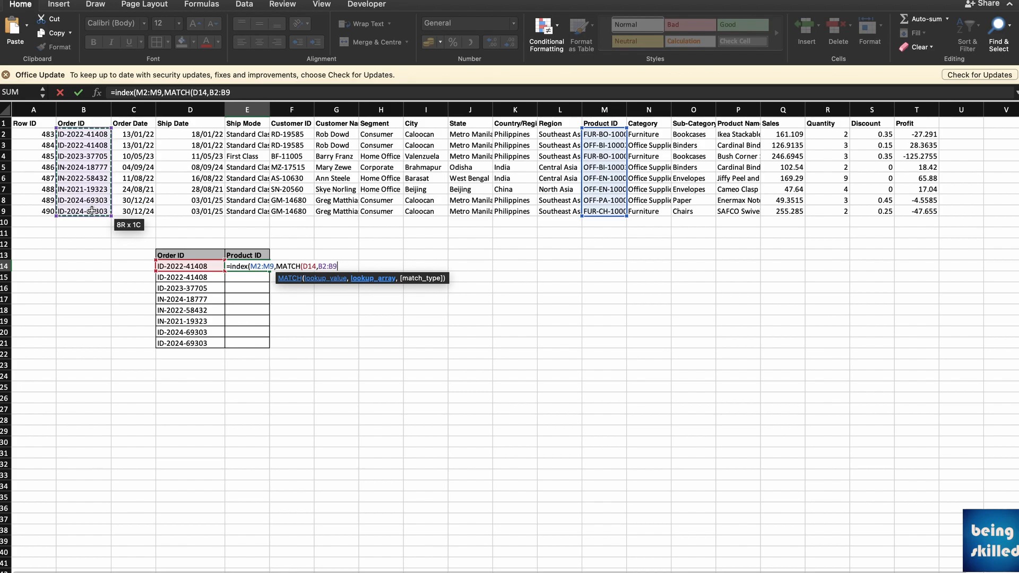
pyautogui.write(',0')
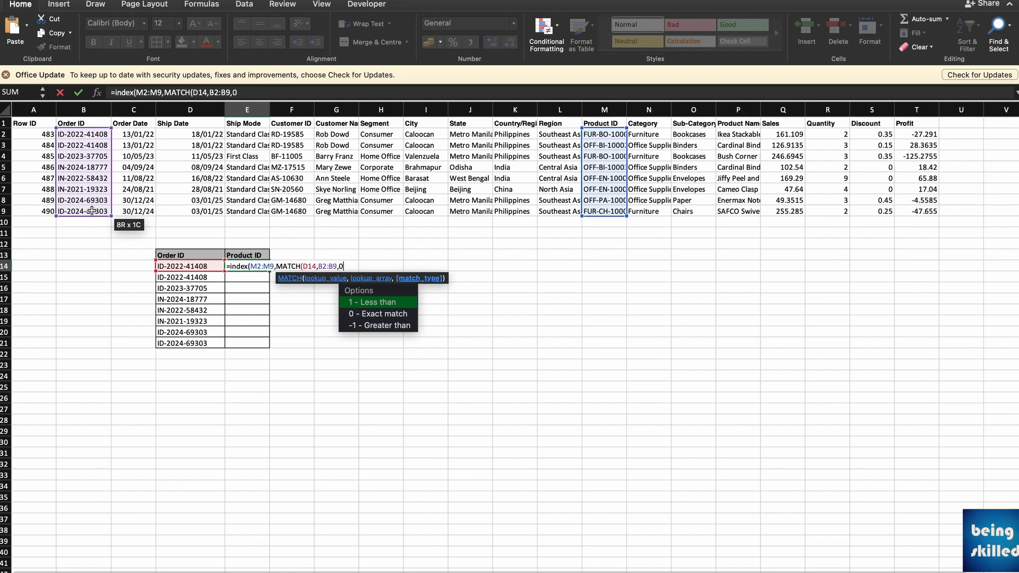
pyautogui.write('))')
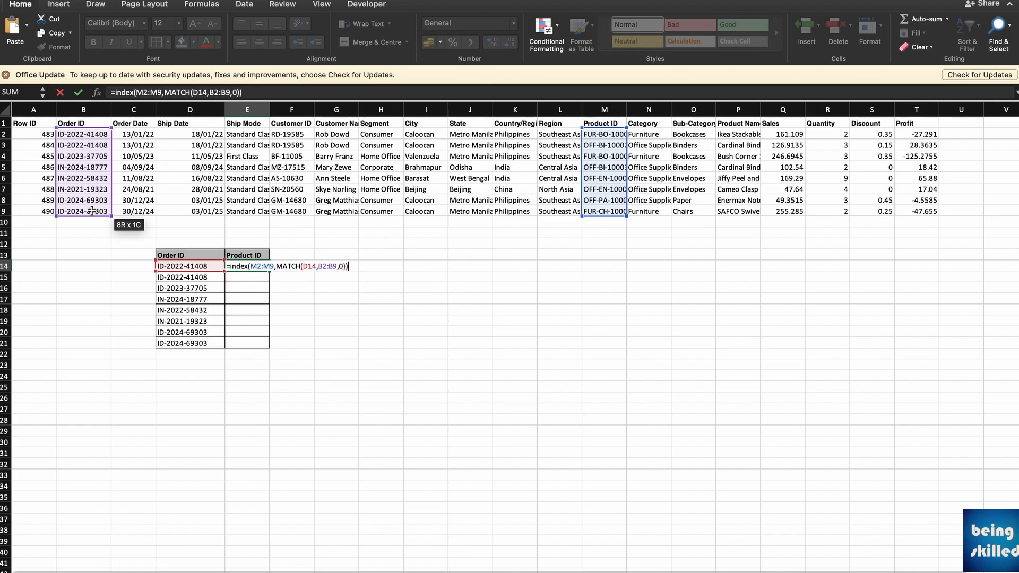
pyautogui.press('Return')
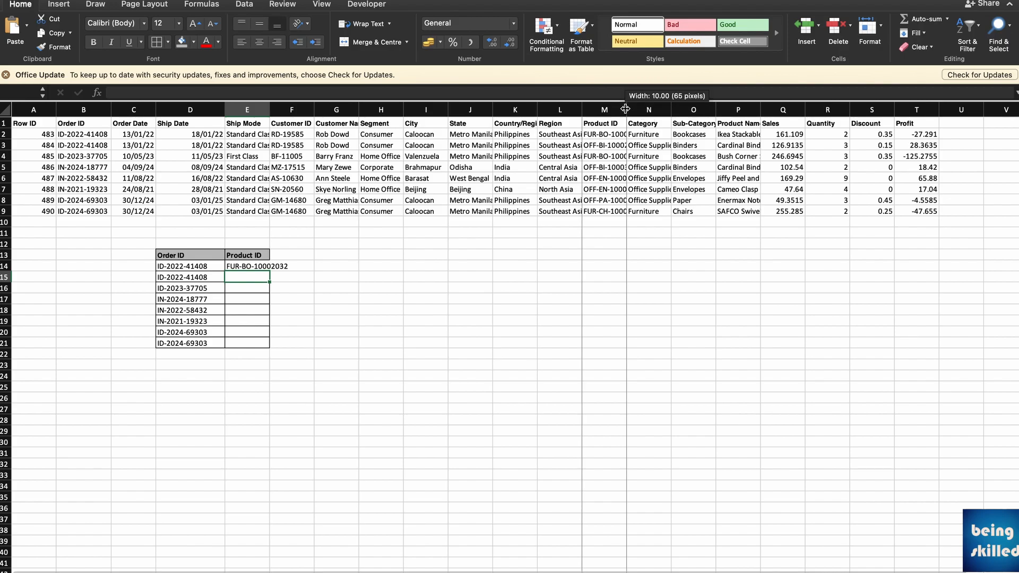
# Fill the E14 formula down to E21 and autofit the widths of columns M and E.
pyautogui.doubleClick(627, 109)
pyautogui.click(608, 134)
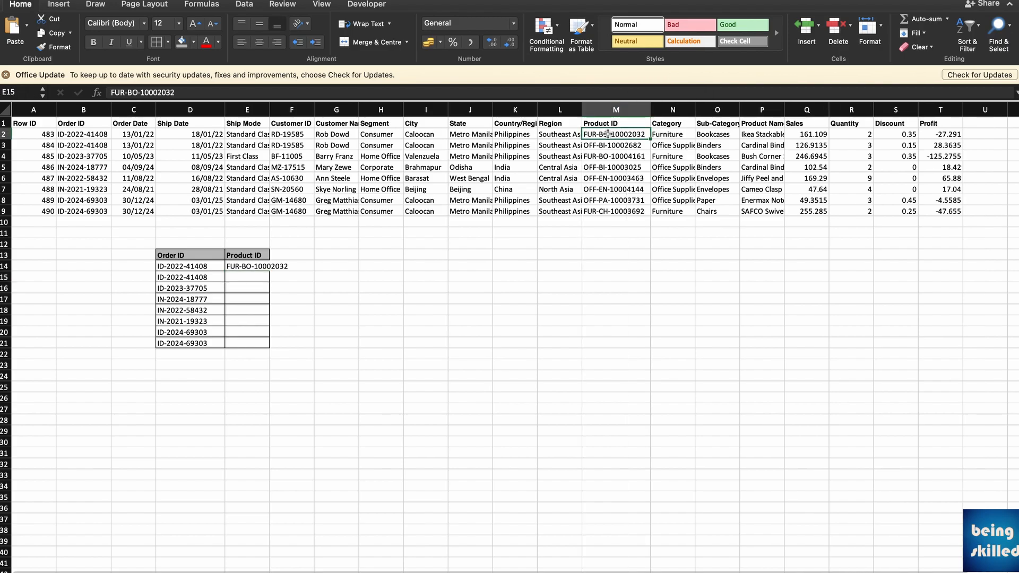
pyautogui.click(259, 271)
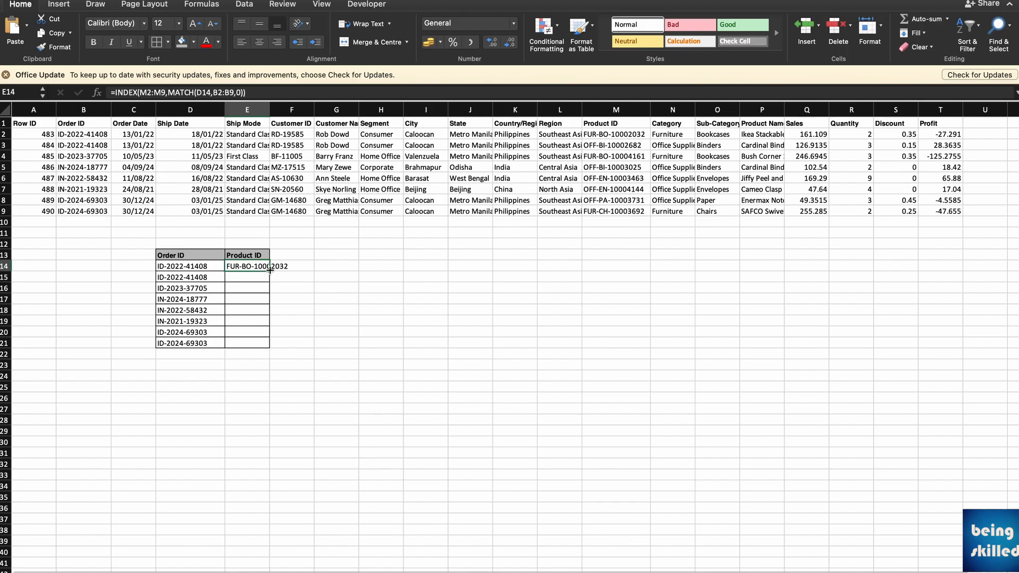
pyautogui.moveTo(270, 271); pyautogui.dragTo(272, 344)
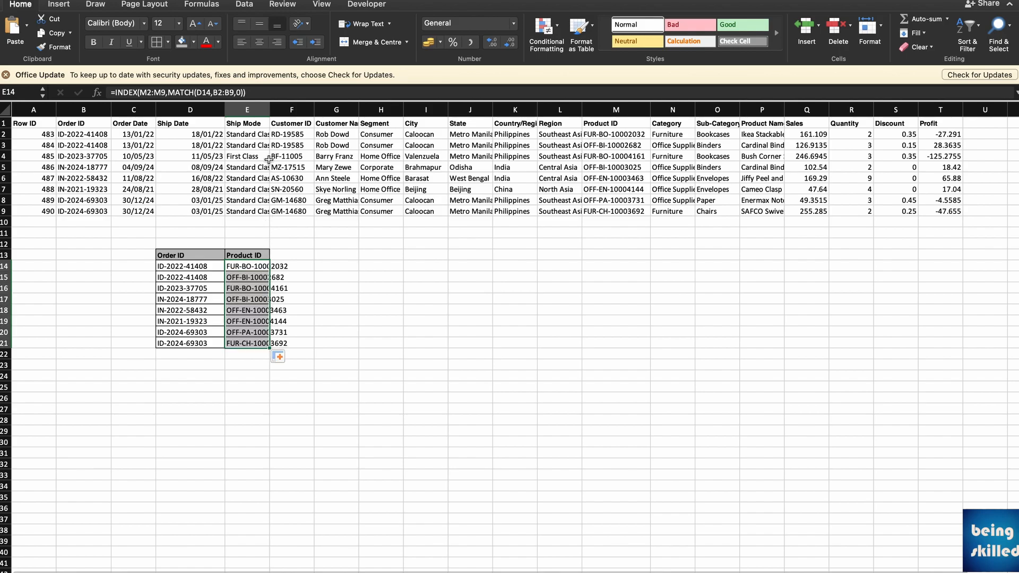
pyautogui.doubleClick(269, 110)
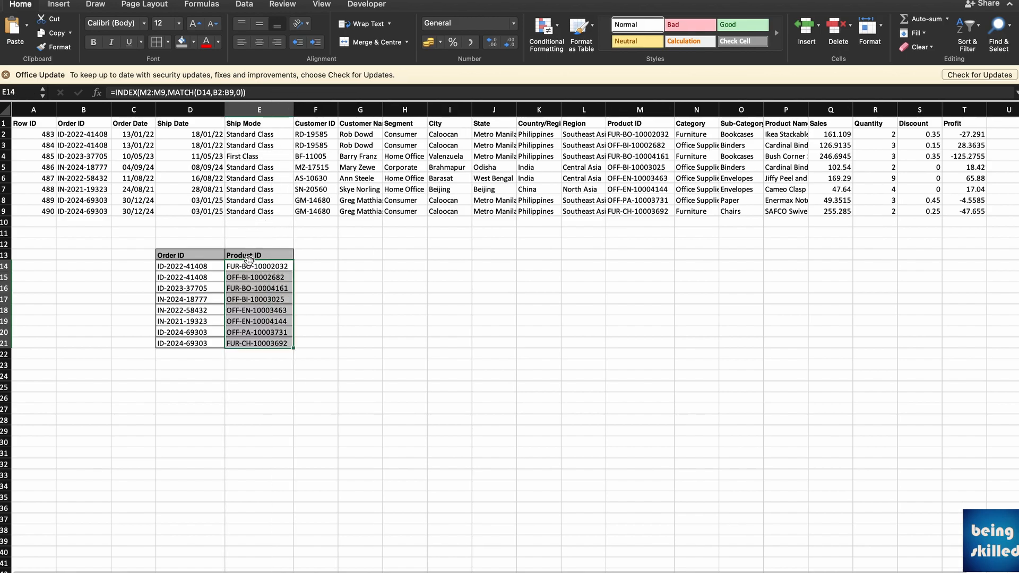
# Compare the references in E14 and E15, and make the INDEX array in E14 absolute as $M$2:$M$9.
pyautogui.click(250, 265)
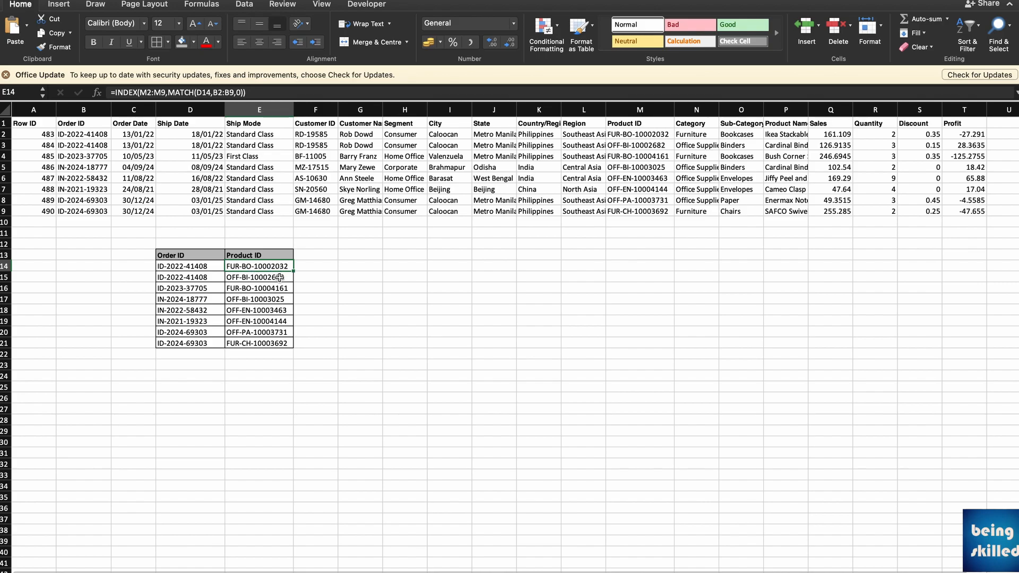
pyautogui.doubleClick(280, 277)
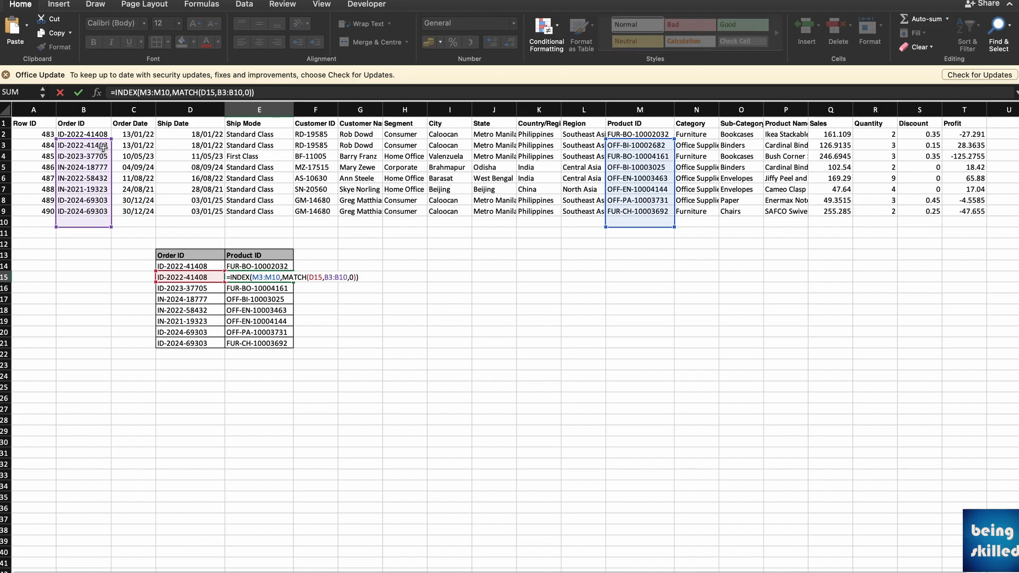
pyautogui.click(251, 264)
pyautogui.doubleClick(261, 266)
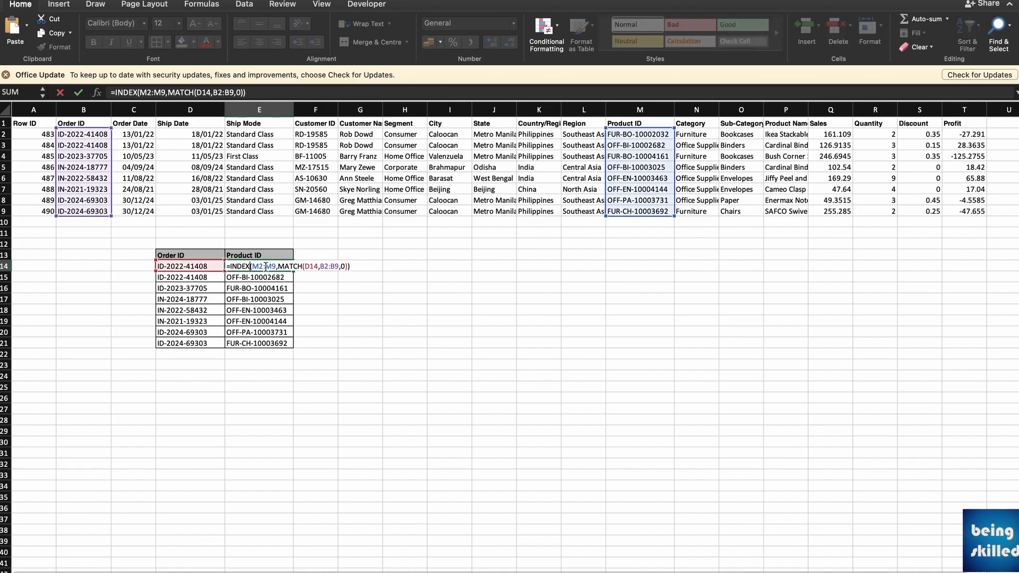
pyautogui.click(252, 268)
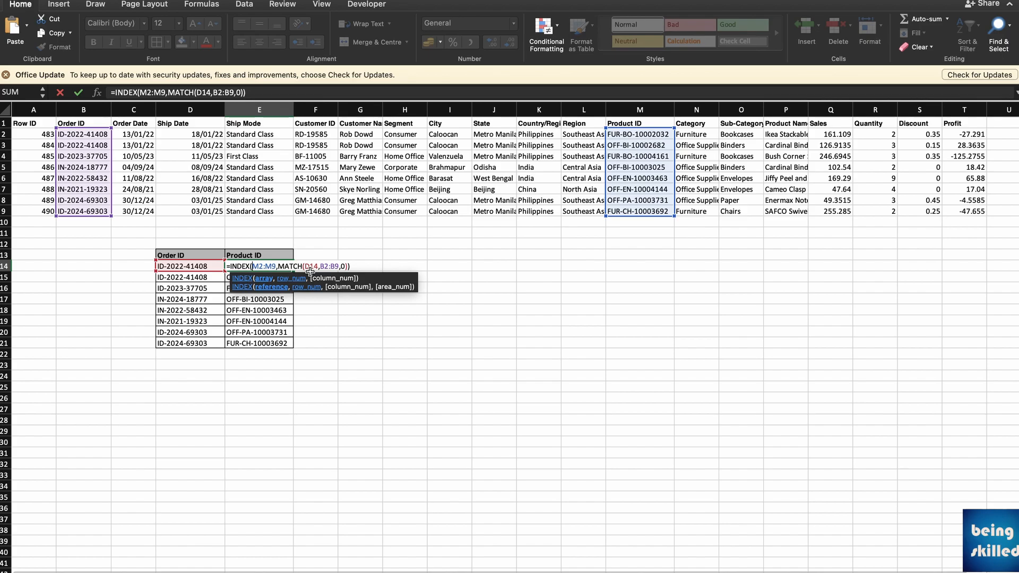
pyautogui.write('$M')
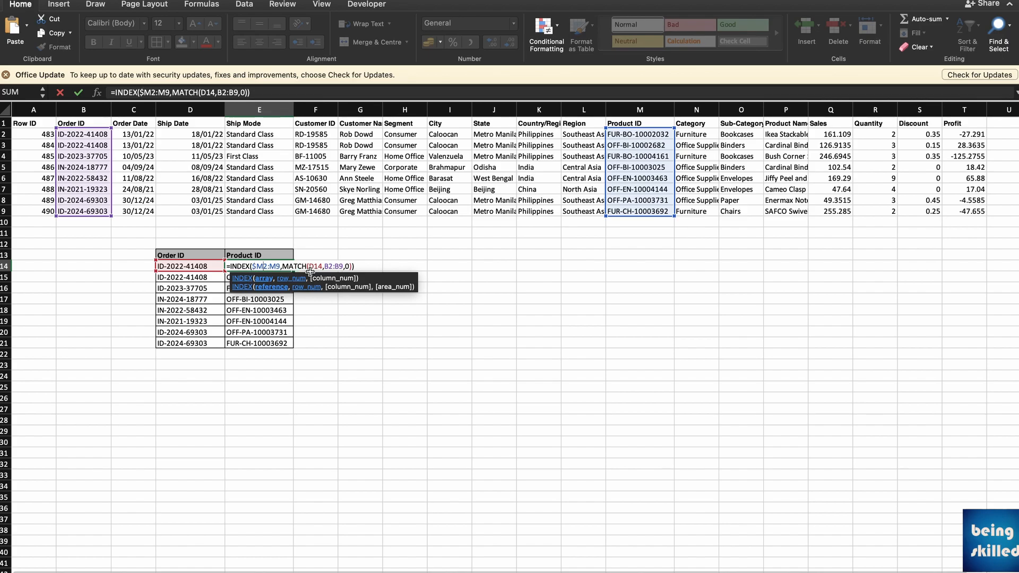
pyautogui.write('$2:$M$')
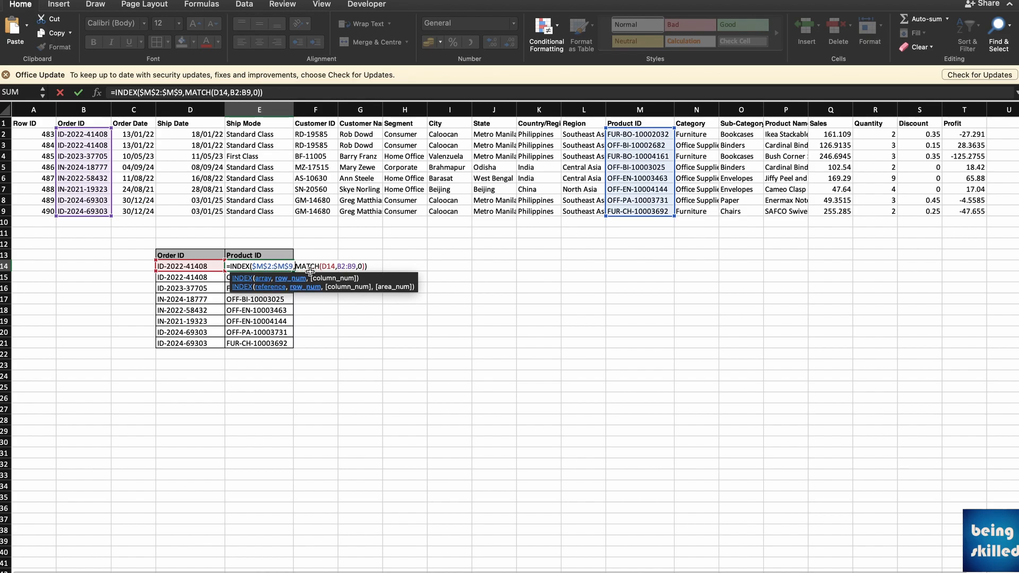
# Make the MATCH lookup array in E14 absolute as $B$2:$B$9, and fill the corrected formula down to E21.
pyautogui.press('Right')
pyautogui.press('Right')
pyautogui.press('Right')
pyautogui.press('Right')
pyautogui.press('Right')
pyautogui.press('Right')
pyautogui.press('Right')
pyautogui.press('Right')
pyautogui.press('Right')
pyautogui.press('Right')
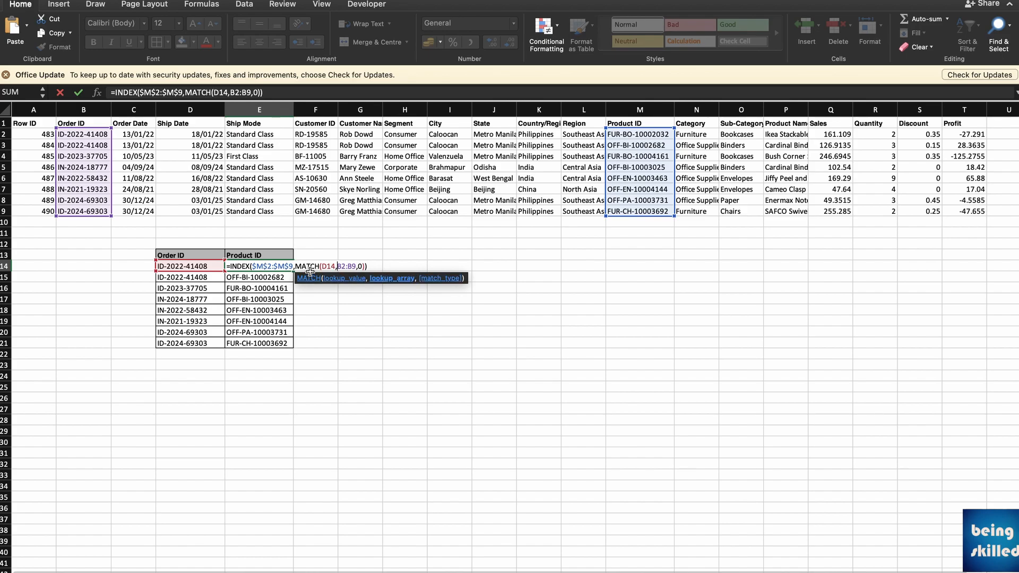
pyautogui.write('$')
pyautogui.press('Right')
pyautogui.write('$')
pyautogui.write('$')
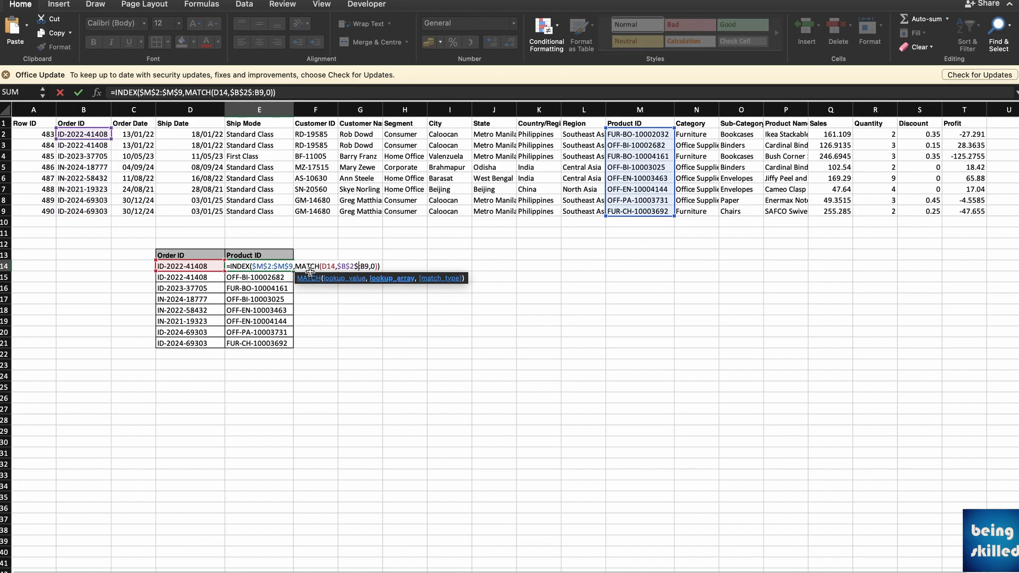
pyautogui.press('BackSpace')
pyautogui.write('$M')
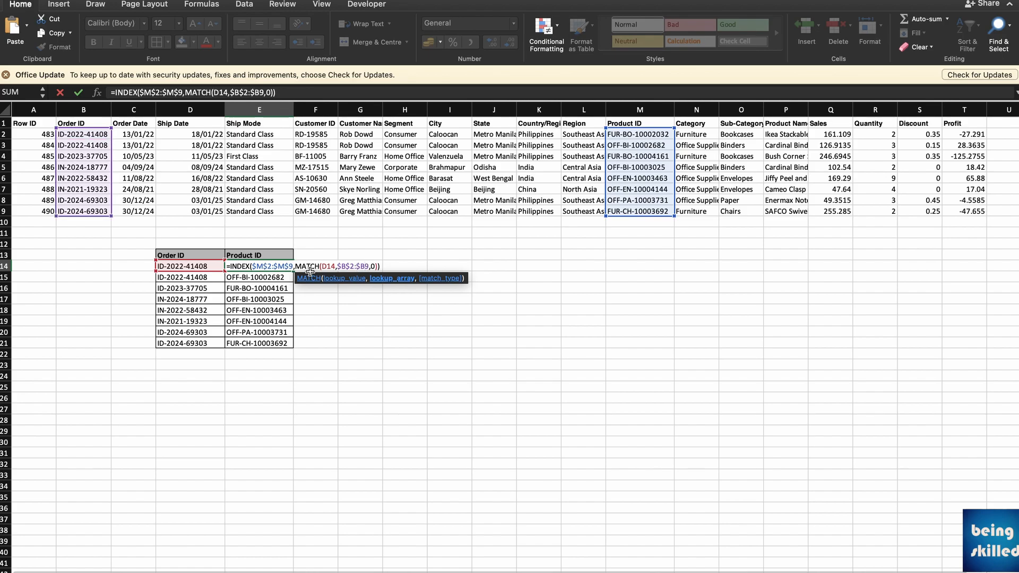
pyautogui.write('$')
pyautogui.press('Return')
pyautogui.click(265, 269)
pyautogui.moveTo(294, 272); pyautogui.dragTo(294, 346)
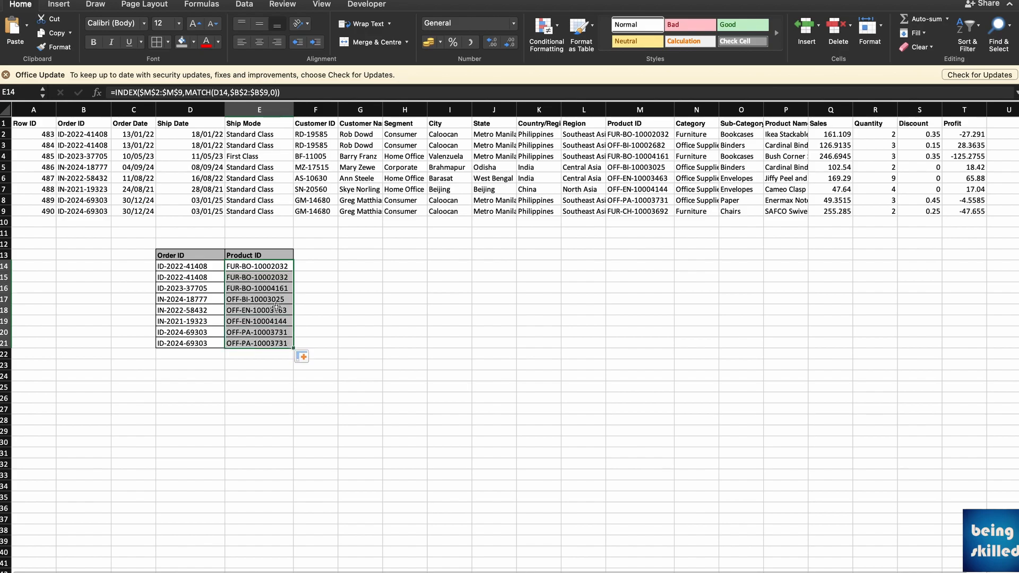
# Examine the INDEX and MATCH references in the Product ID formulas in E17, E20 and E14.
pyautogui.doubleClick(274, 298)
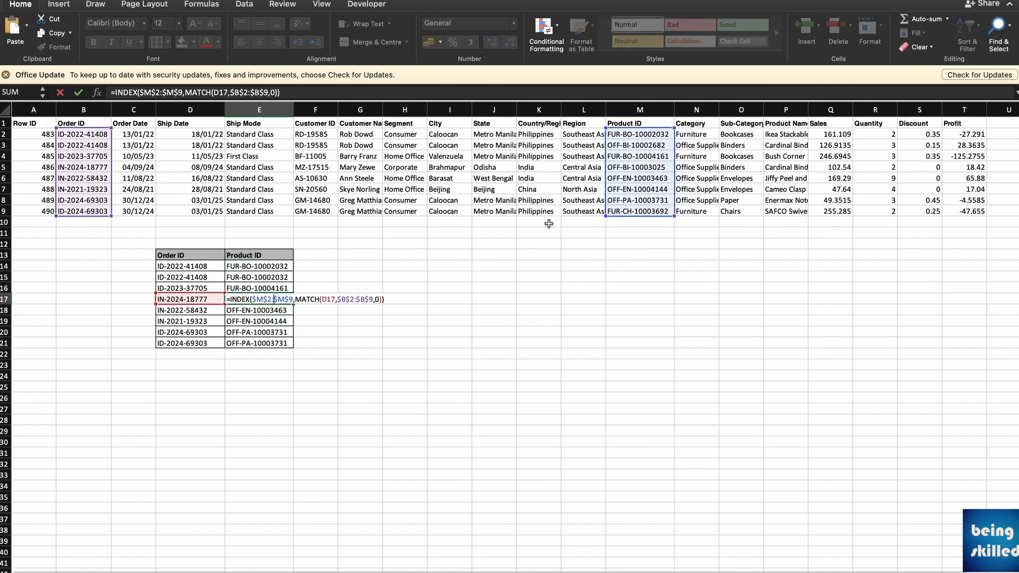
pyautogui.press('Escape')
pyautogui.doubleClick(268, 332)
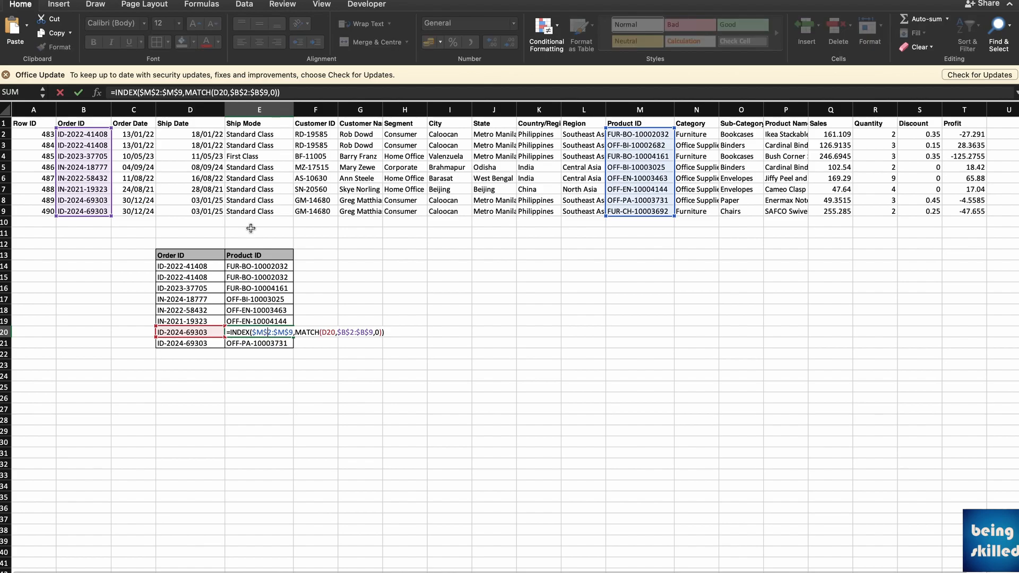
pyautogui.press('Escape')
pyautogui.click(261, 266)
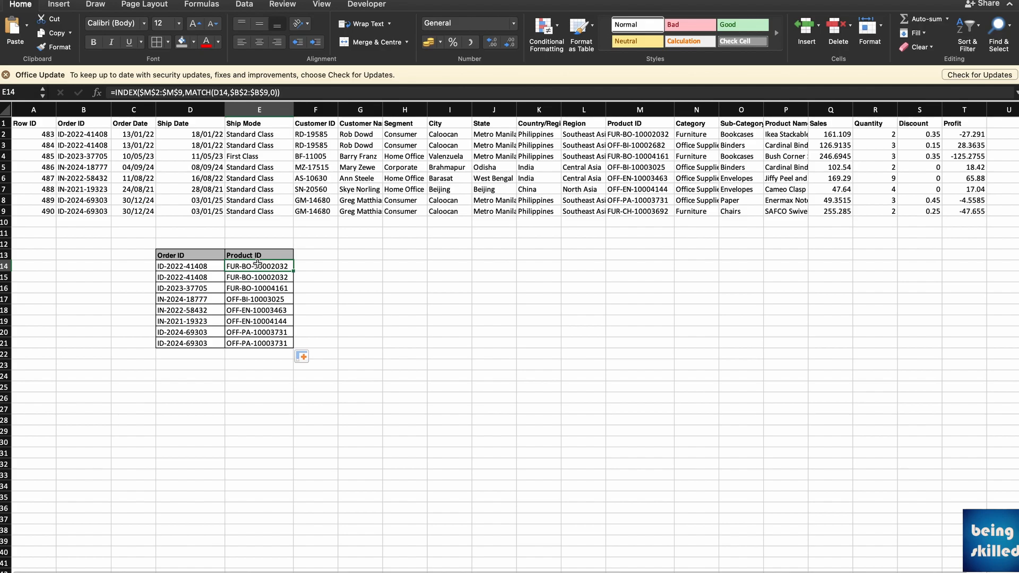
pyautogui.doubleClick(259, 264)
pyautogui.press('Escape')
pyautogui.doubleClick(286, 266)
pyautogui.press('Escape')
pyautogui.scroll(5, 281, 263)
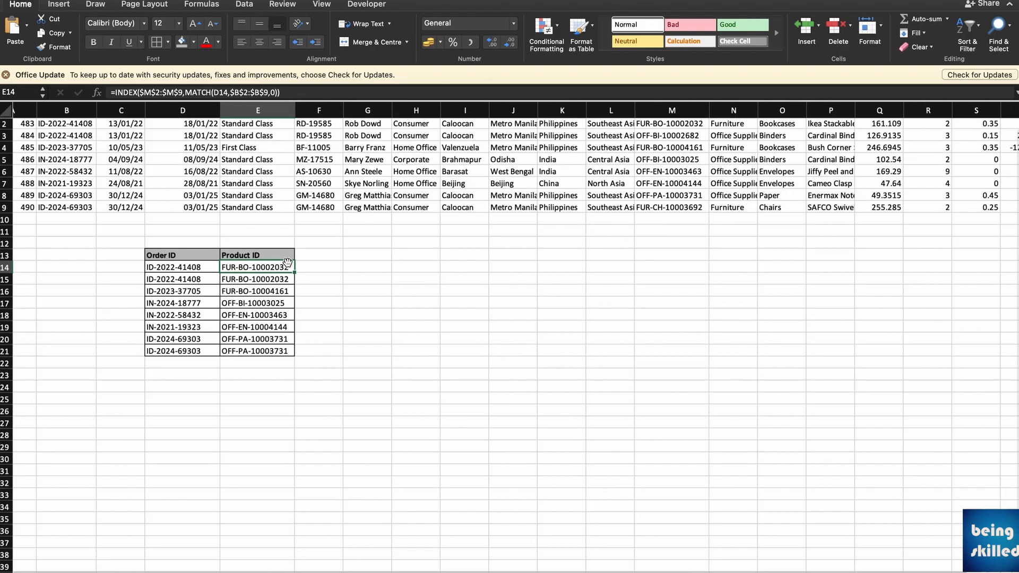
pyautogui.scroll(-6, 287, 262)
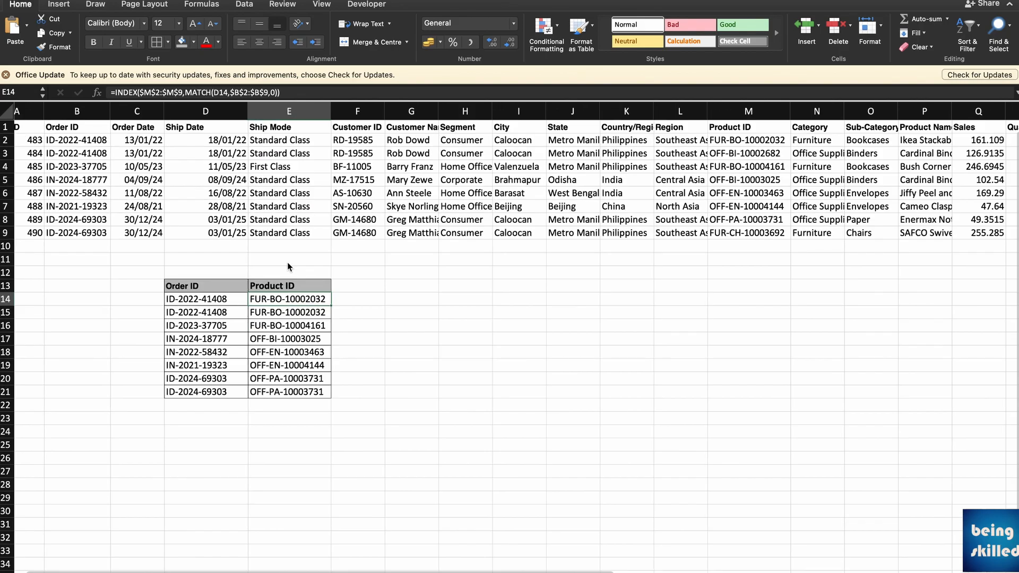
# Compare the repeated Order IDs and their Product IDs in D14:E15 with the Order ID column of the data table.
pyautogui.scroll(3, 287, 262)
pyautogui.scroll(2, 305, 241)
pyautogui.hscroll(-2, 305, 240)
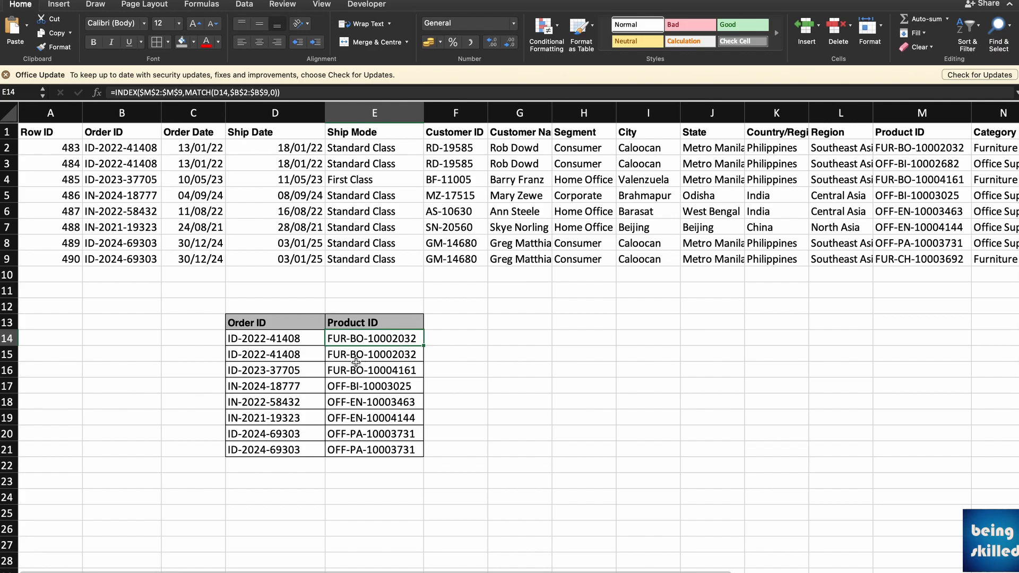
pyautogui.moveTo(278, 337); pyautogui.dragTo(352, 355)
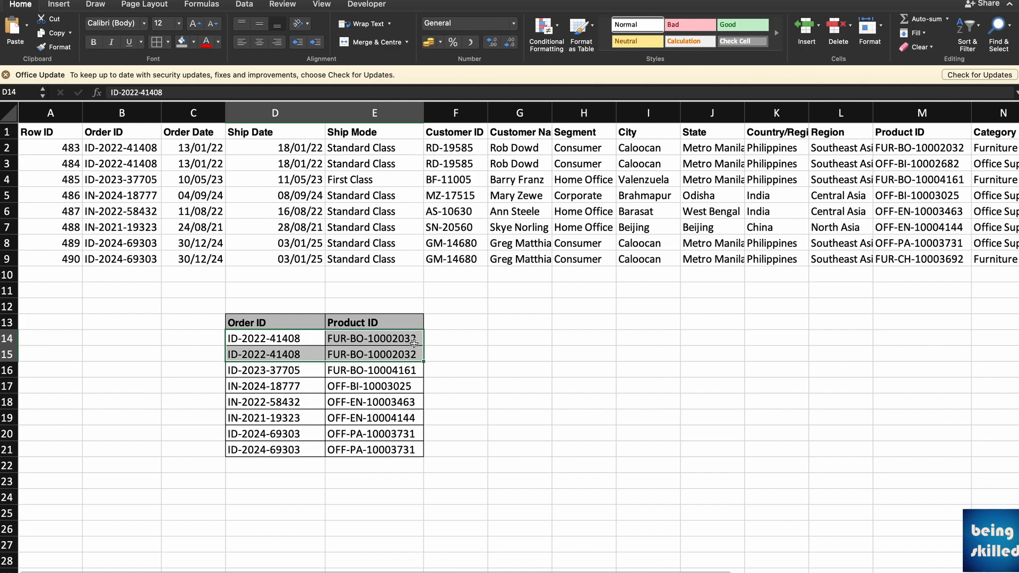
pyautogui.moveTo(130, 137); pyautogui.dragTo(149, 237)
pyautogui.scroll(-5, 150, 236)
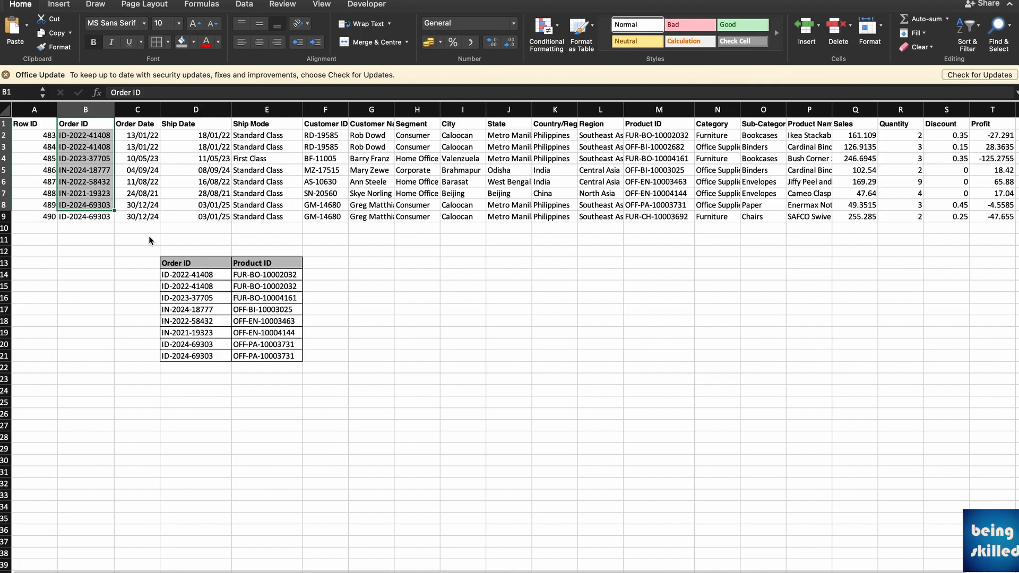
# Remove duplicate rows from the data table, comparing only the Order ID column and treating the first row as headers.
pyautogui.click(210, 159)
pyautogui.press('super+a')
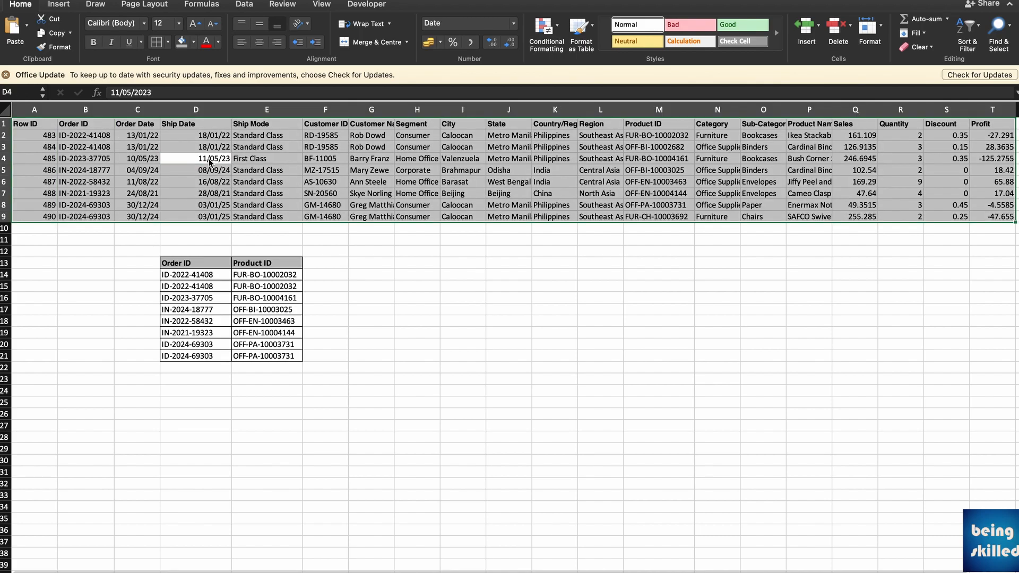
pyautogui.click(253, 9)
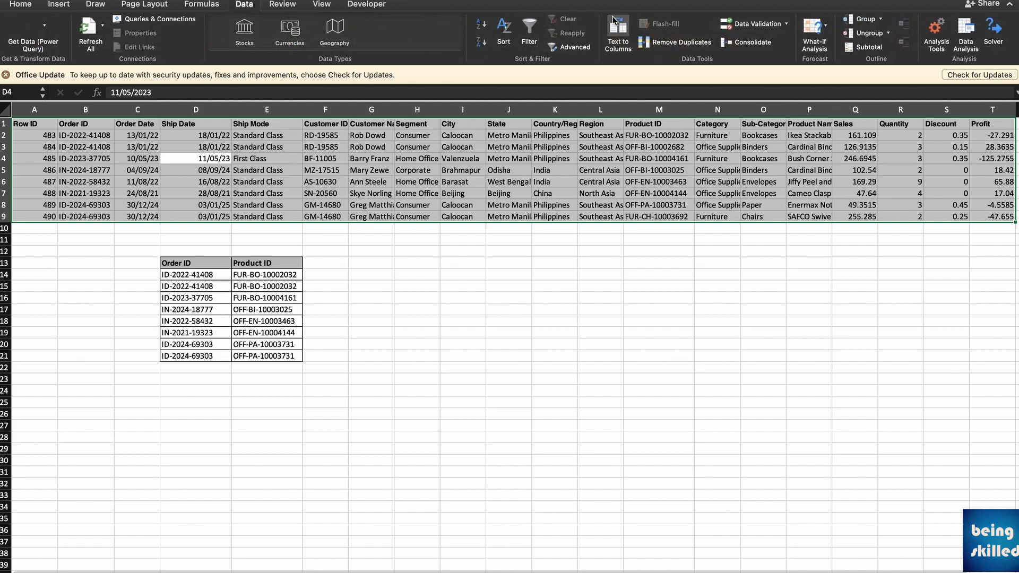
pyautogui.click(675, 41)
pyautogui.click(454, 146)
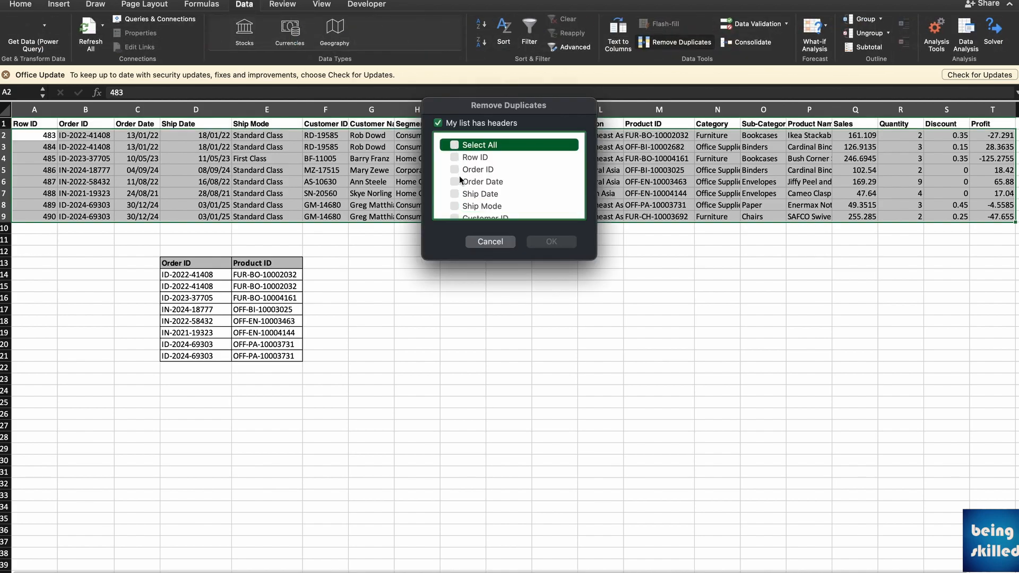
pyautogui.click(457, 180)
pyautogui.click(457, 180)
pyautogui.click(456, 170)
pyautogui.click(549, 241)
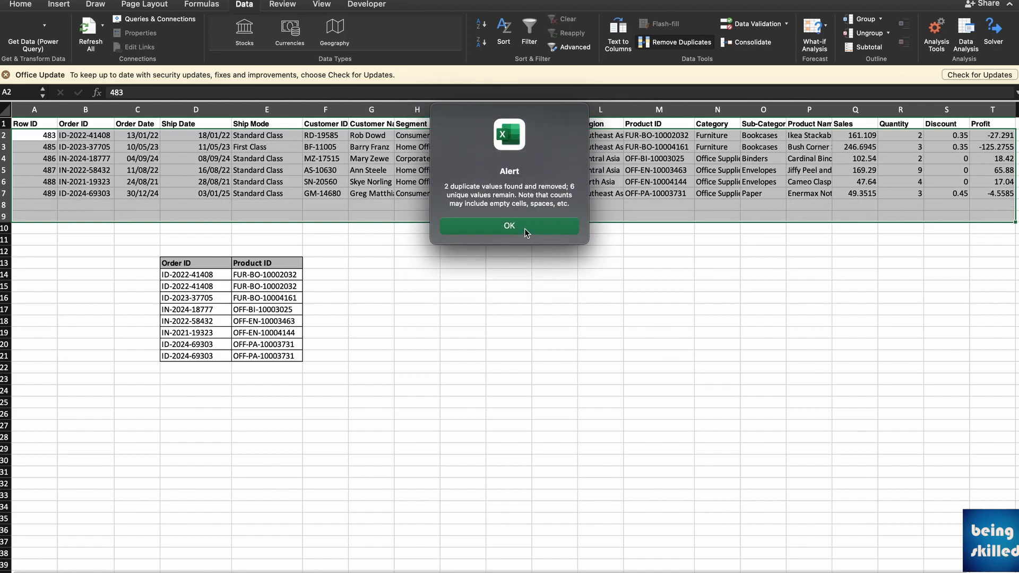
pyautogui.click(524, 228)
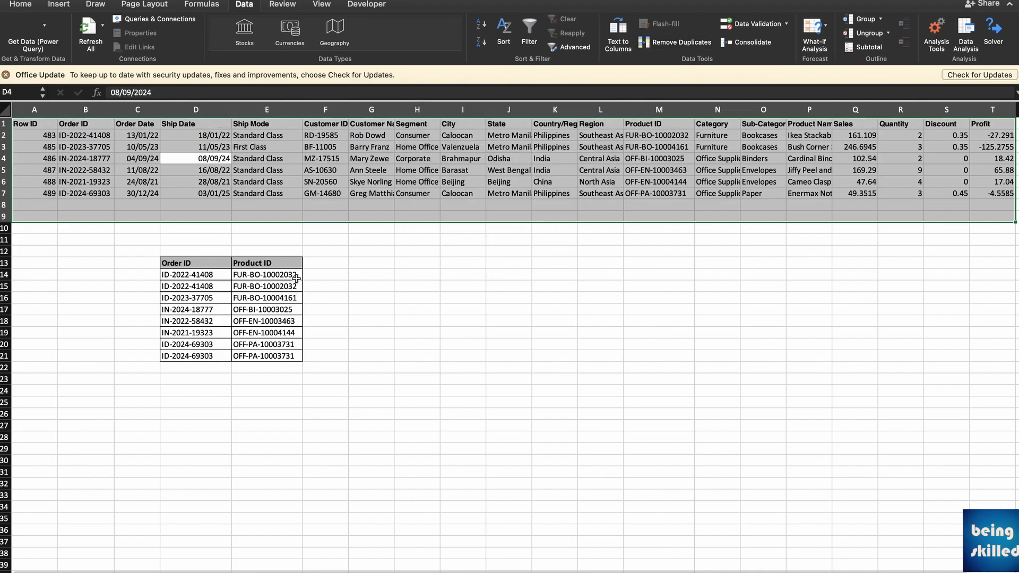
pyautogui.click(222, 177)
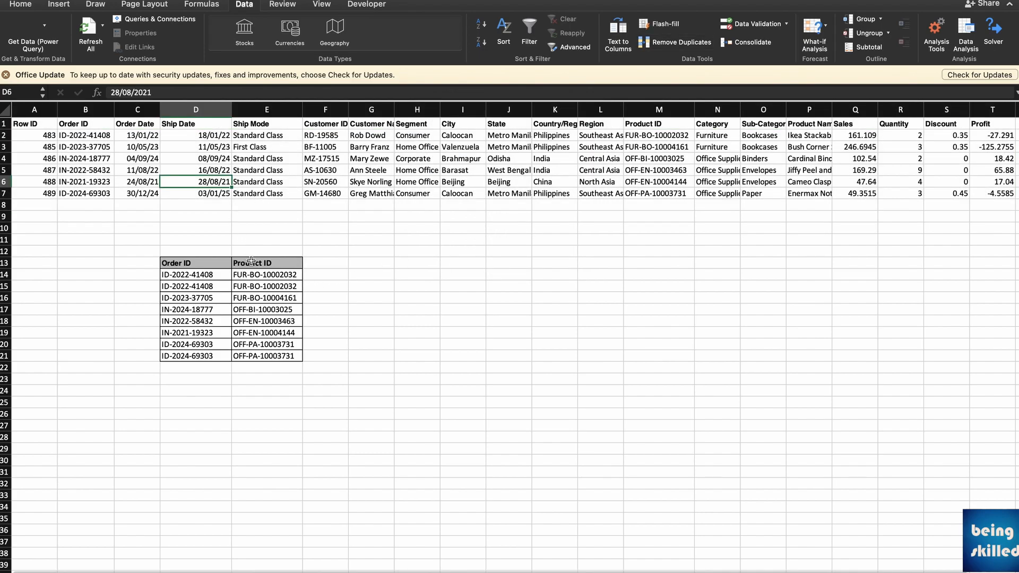
# Examine the INDEX and MATCH ranges of the E14 formula against the deduplicated data table.
pyautogui.doubleClick(295, 276)
pyautogui.press('Escape')
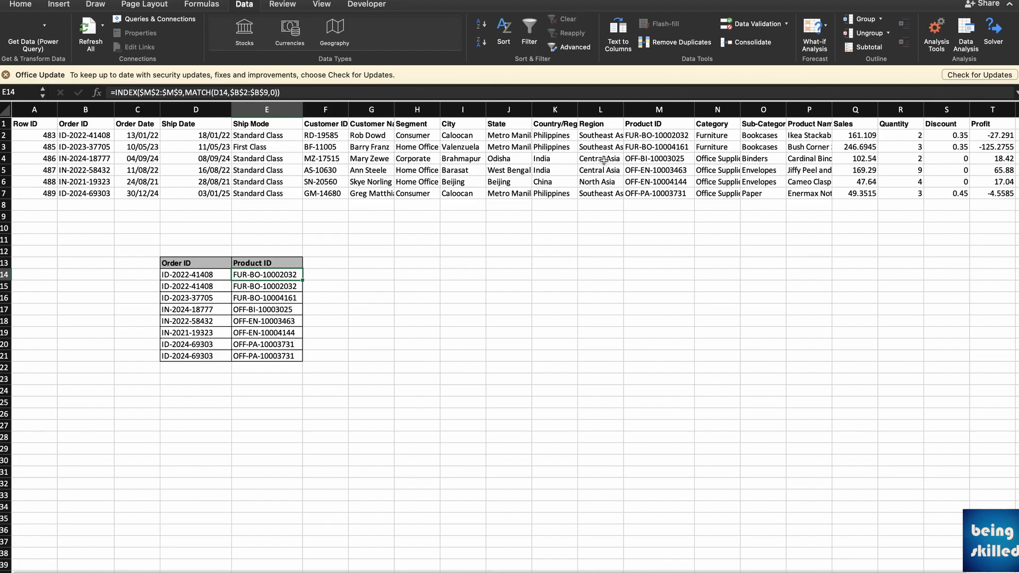
pyautogui.scroll(4, 604, 161)
pyautogui.hscroll(-2, 604, 160)
pyautogui.hscroll(-3, 604, 160)
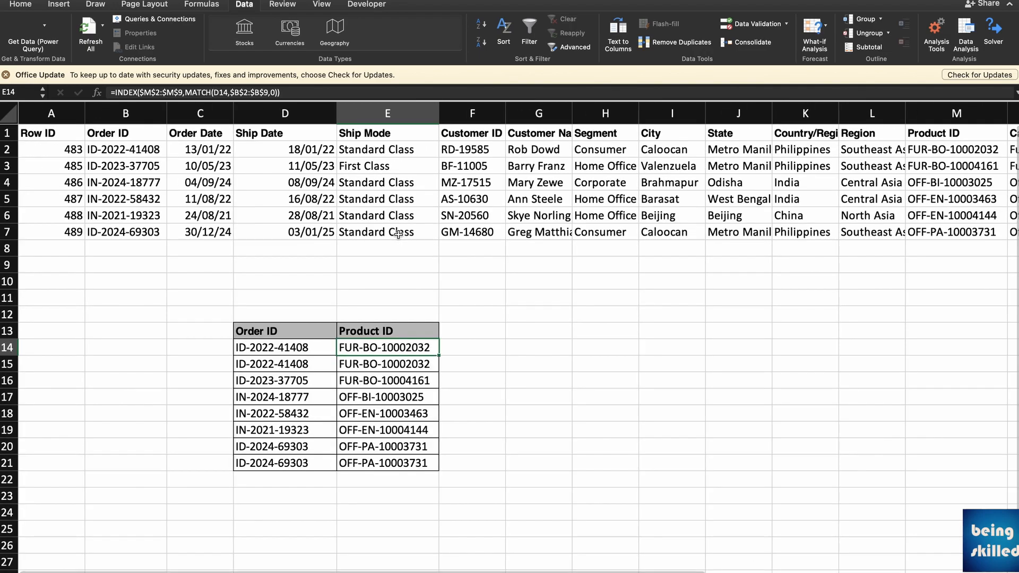
pyautogui.hscroll(2, 474, 305)
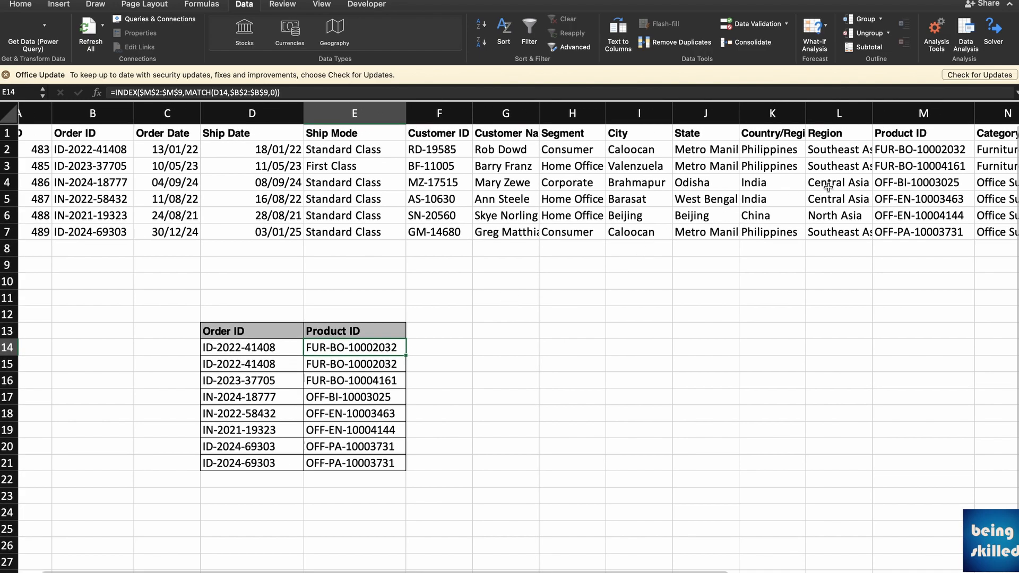
# Copy the Order ID from D19 into D15 and check its Product ID against the matching data table row.
pyautogui.click(260, 429)
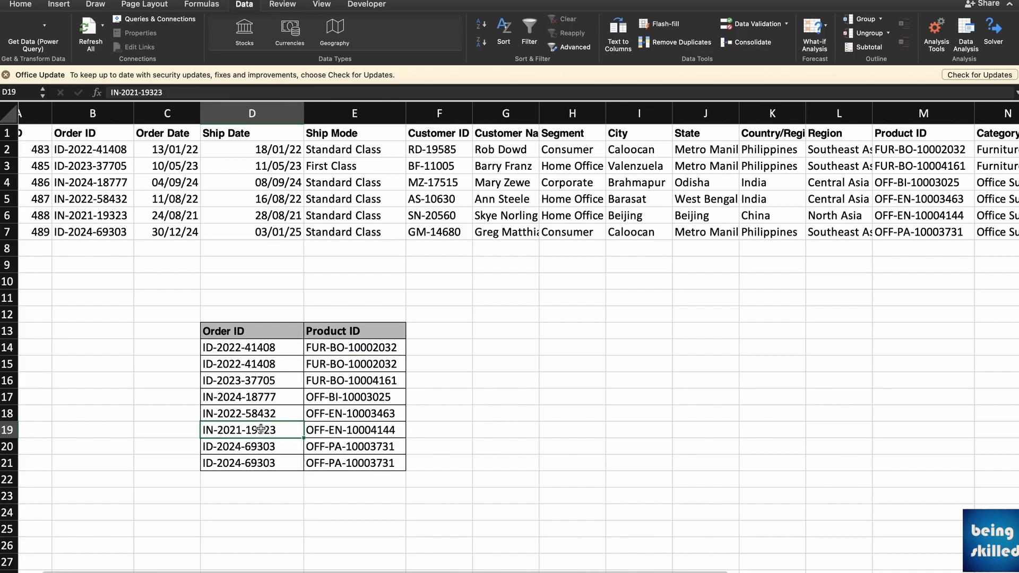
pyautogui.press('super+c')
pyautogui.click(265, 394)
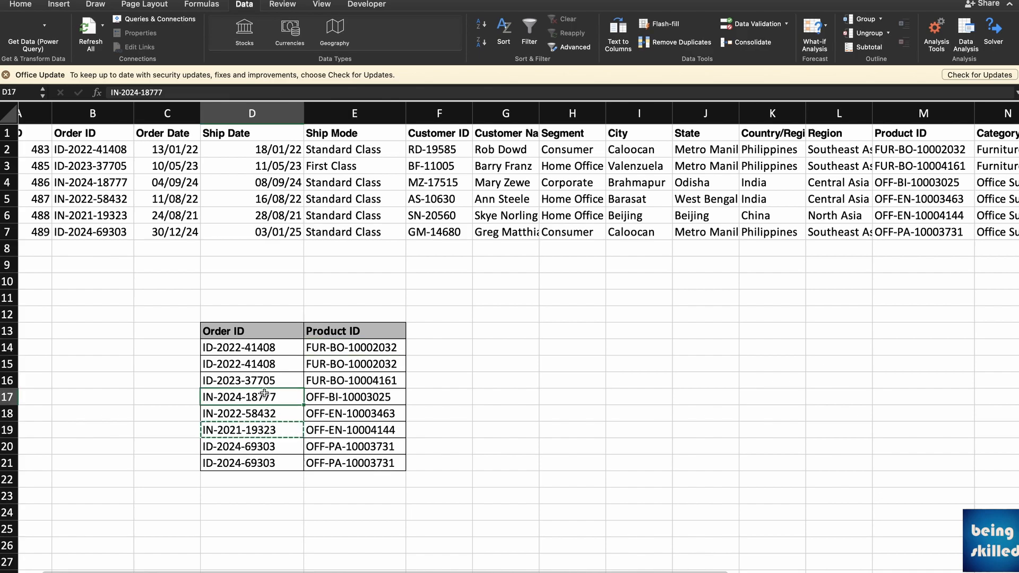
pyautogui.click(267, 367)
pyautogui.press('super+v')
pyautogui.press('super+z')
pyautogui.press('super+v')
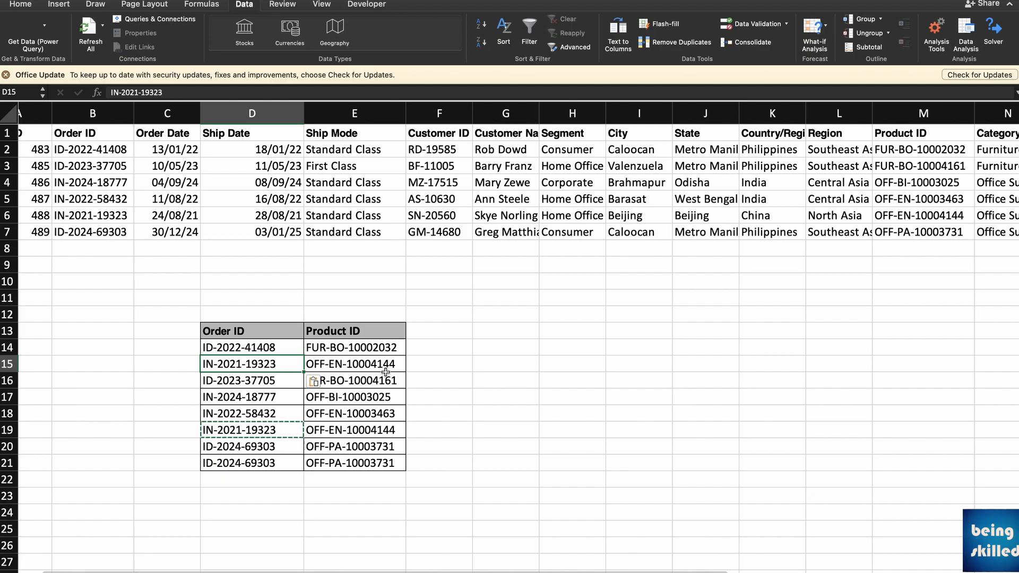
pyautogui.moveTo(926, 215); pyautogui.dragTo(117, 221)
# Clear the Order IDs in D20, D15 and D17 of the lookup table.
pyautogui.click(270, 446)
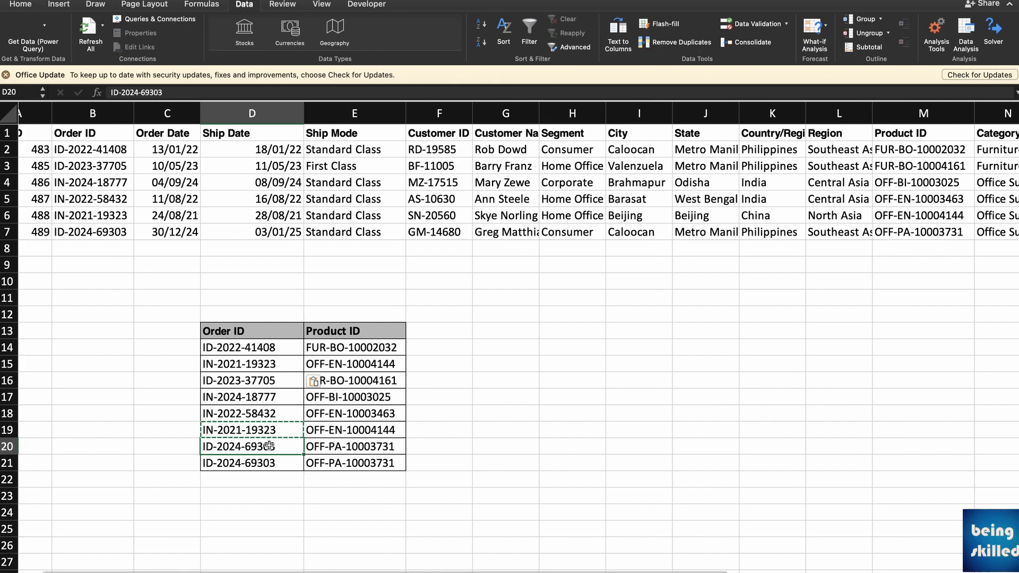
pyautogui.press('Delete')
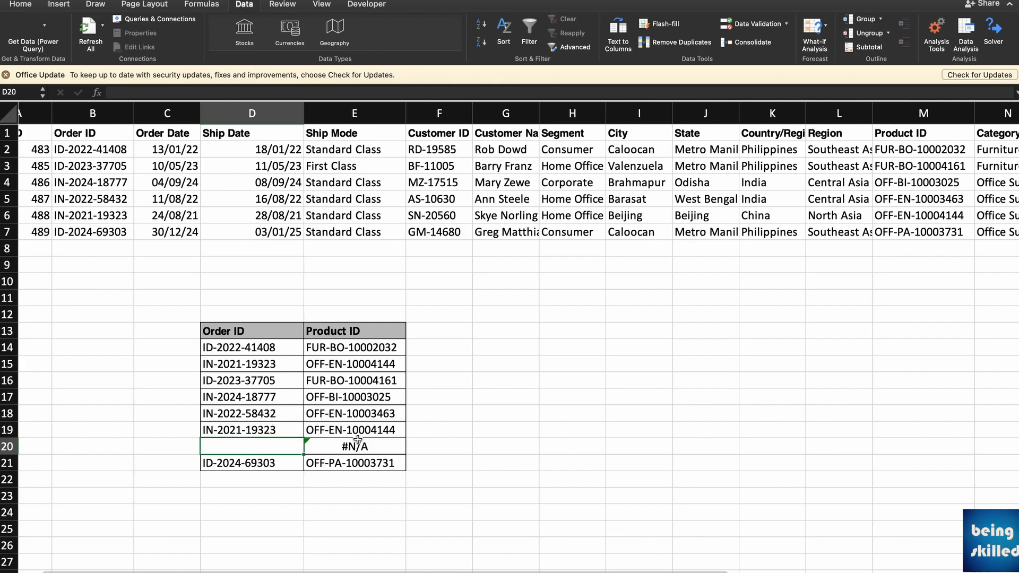
pyautogui.click(275, 371)
pyautogui.press('Delete')
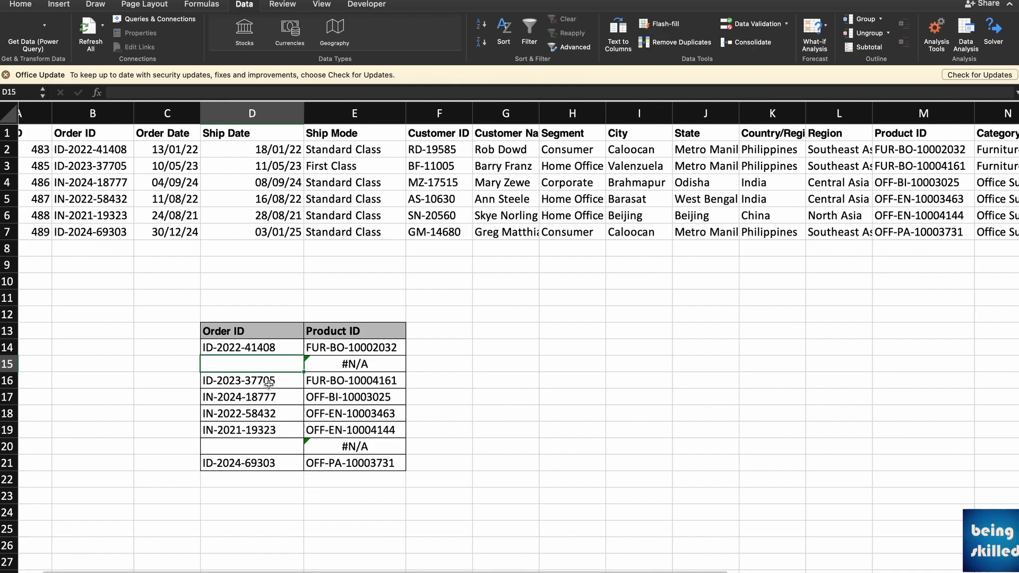
pyautogui.click(274, 389)
pyautogui.press('Delete')
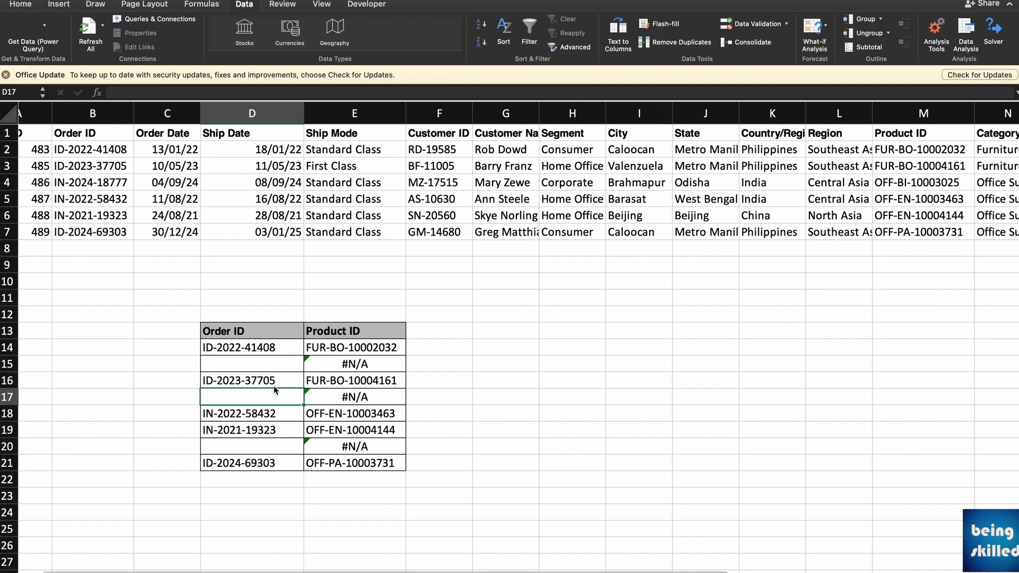